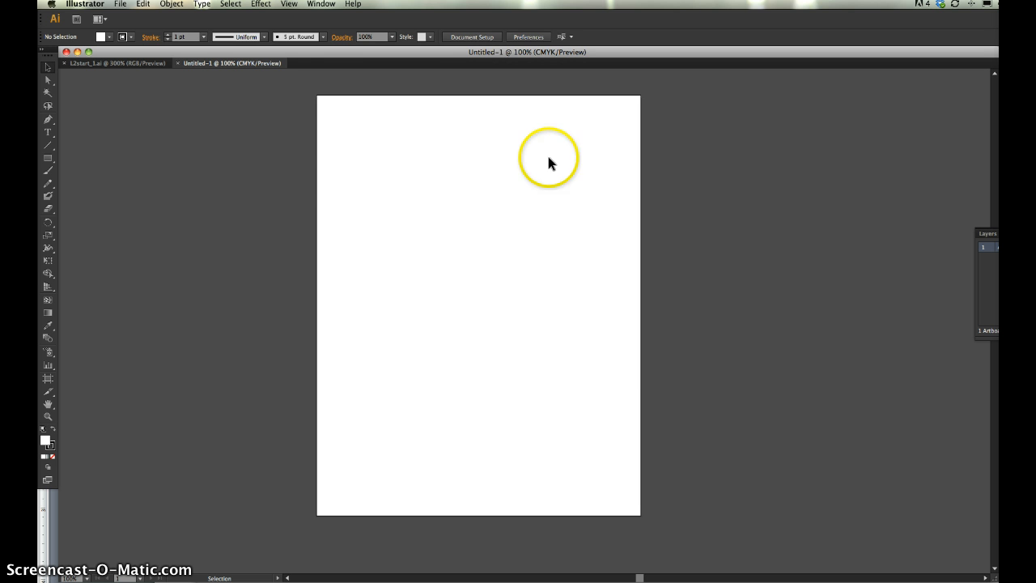
Step: Draw a rectangle about 231 by 127 pt near the page's upper left corner and fill it with red C15656
click(46, 161)
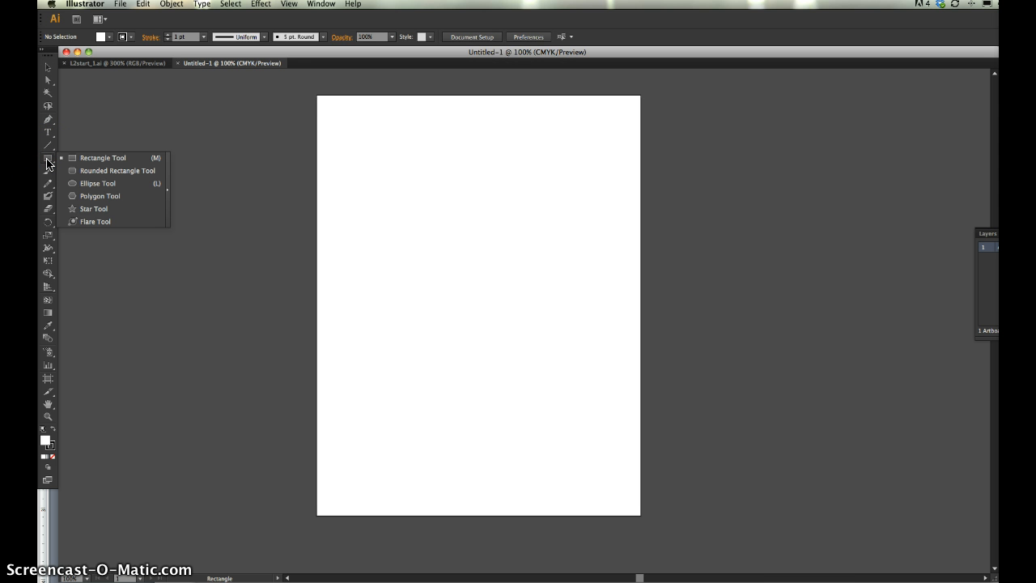
click(71, 158)
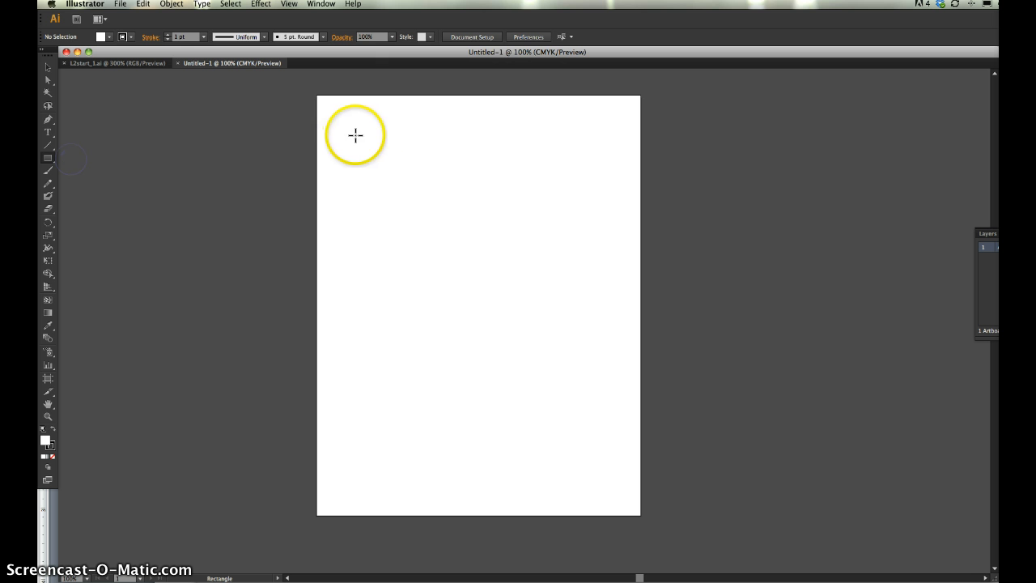
mouse_move(349, 134)
mouse_down()
mouse_move(363, 178)
mouse_move(412, 197)
mouse_move(397, 253)
mouse_move(486, 255)
mouse_move(483, 183)
mouse_move(472, 201)
mouse_up()
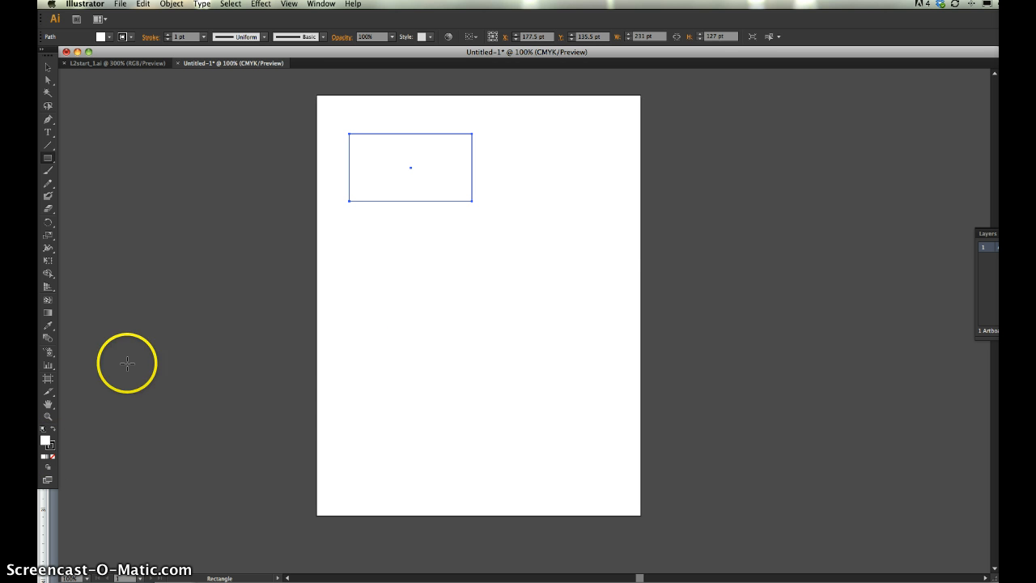
click(44, 443)
double_click(45, 443)
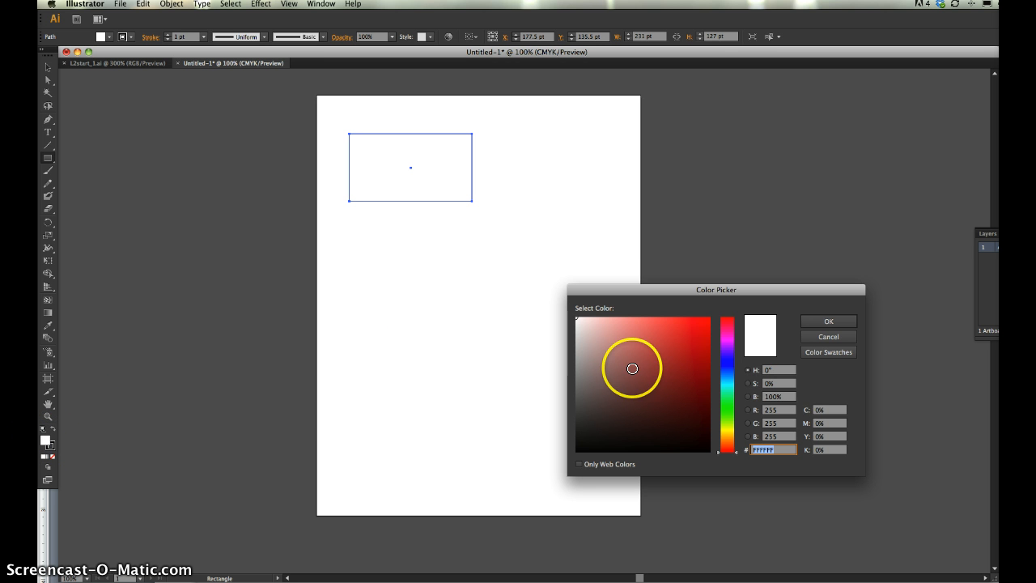
click(652, 350)
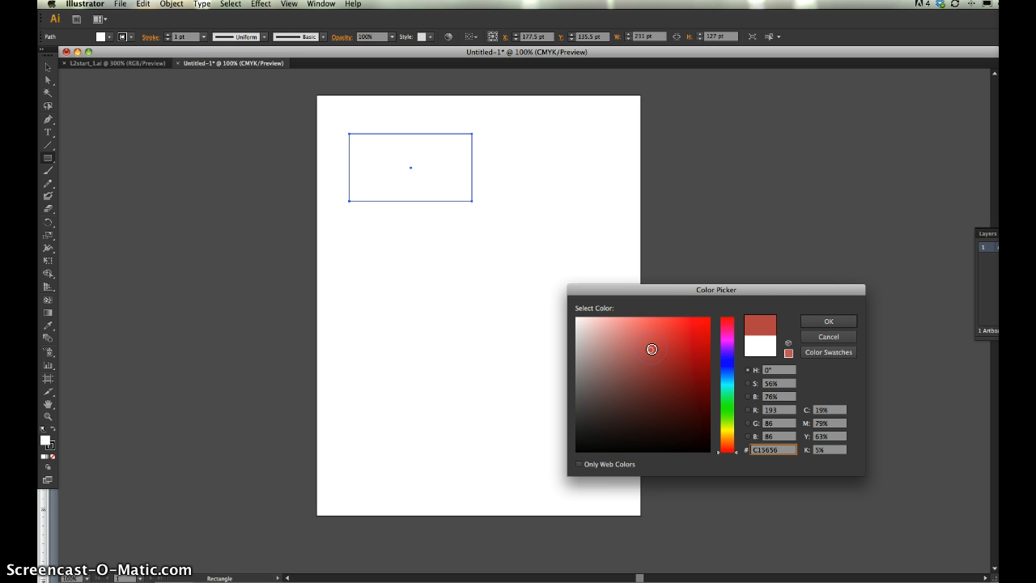
click(820, 323)
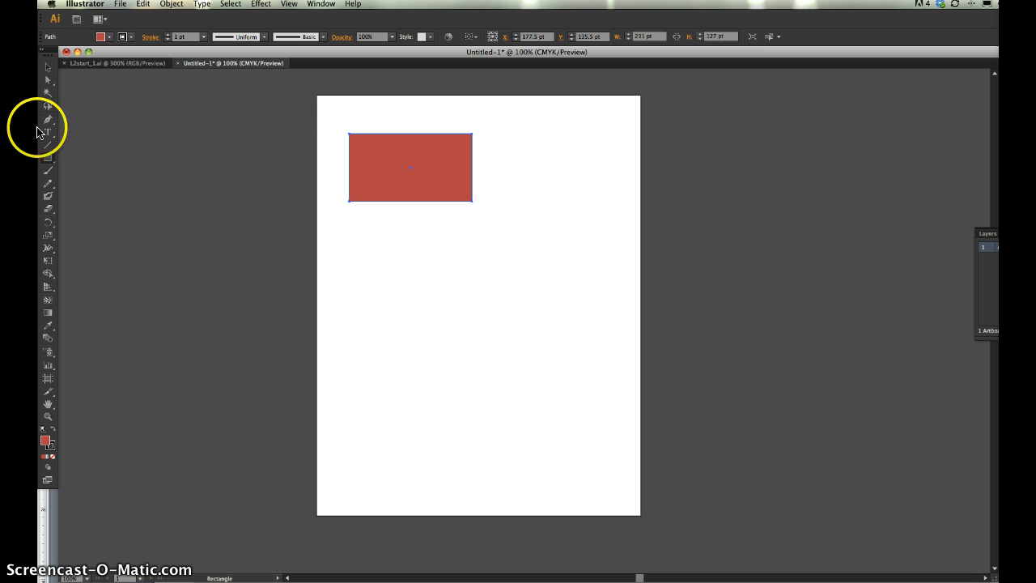
Step: Draw a second rectangle about 134 by 174 pt overlapping the red one's lower edge and fill it with purple 8456BF
click(48, 158)
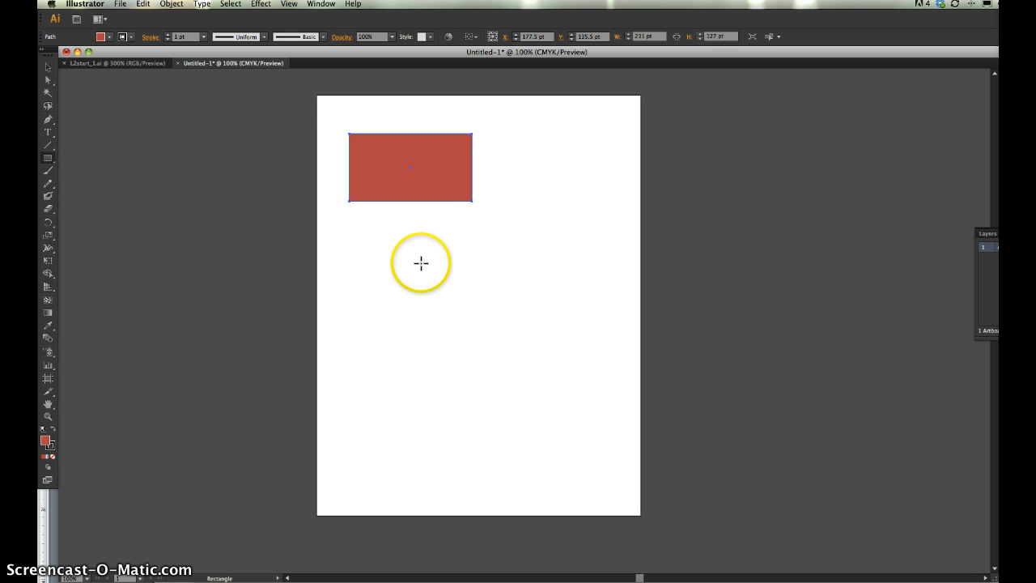
drag(379, 263, 451, 171)
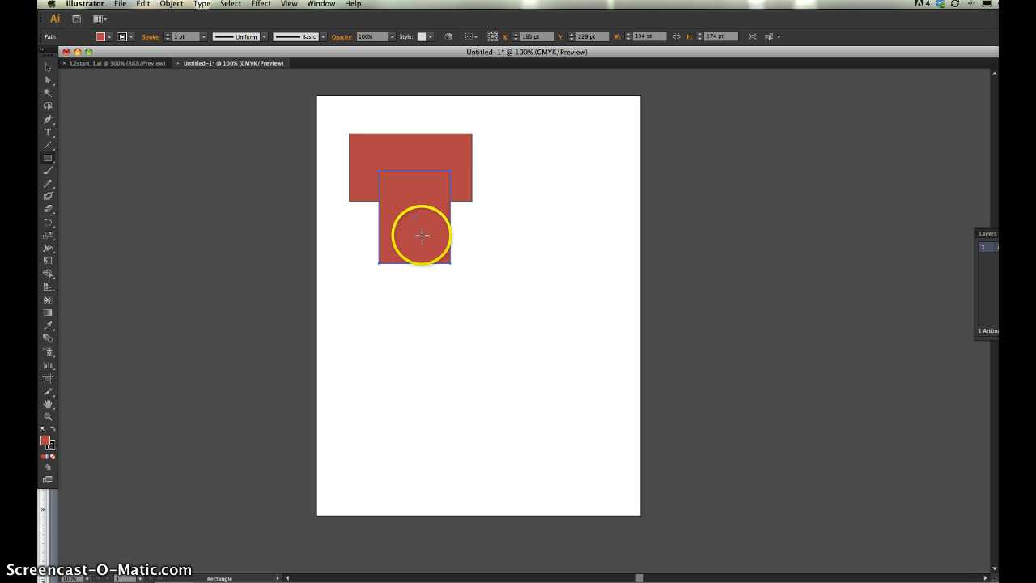
double_click(44, 442)
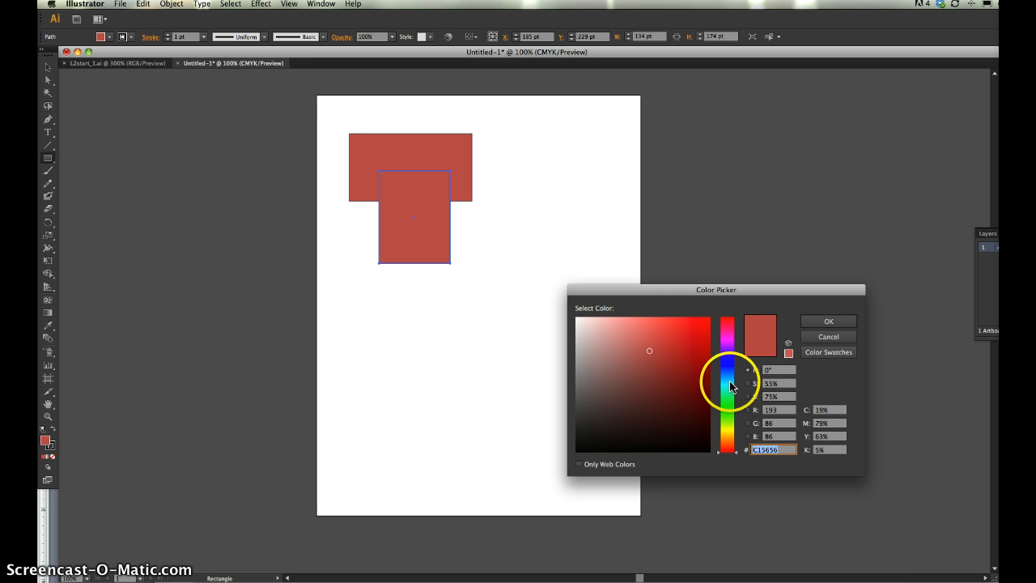
click(728, 437)
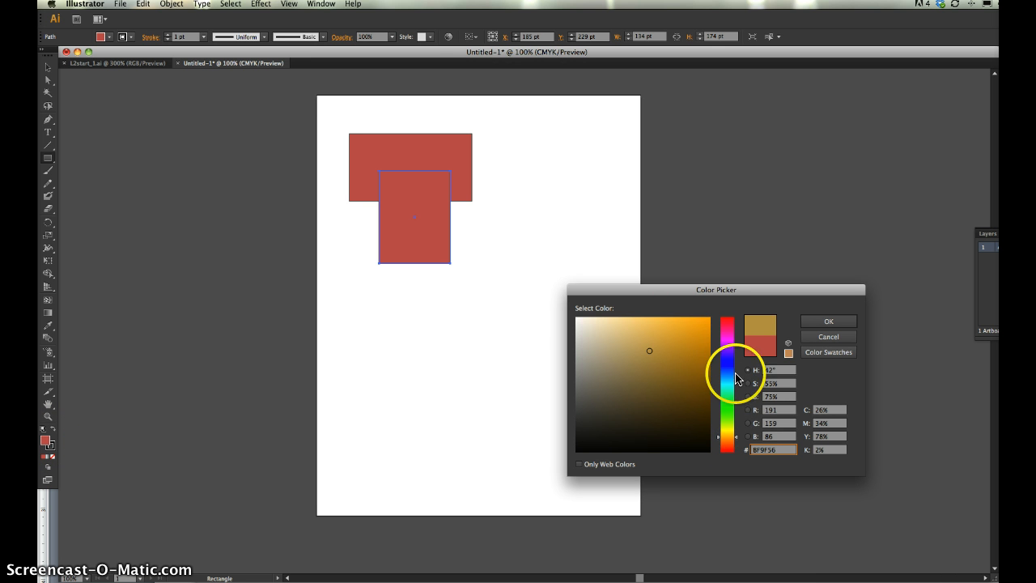
click(725, 421)
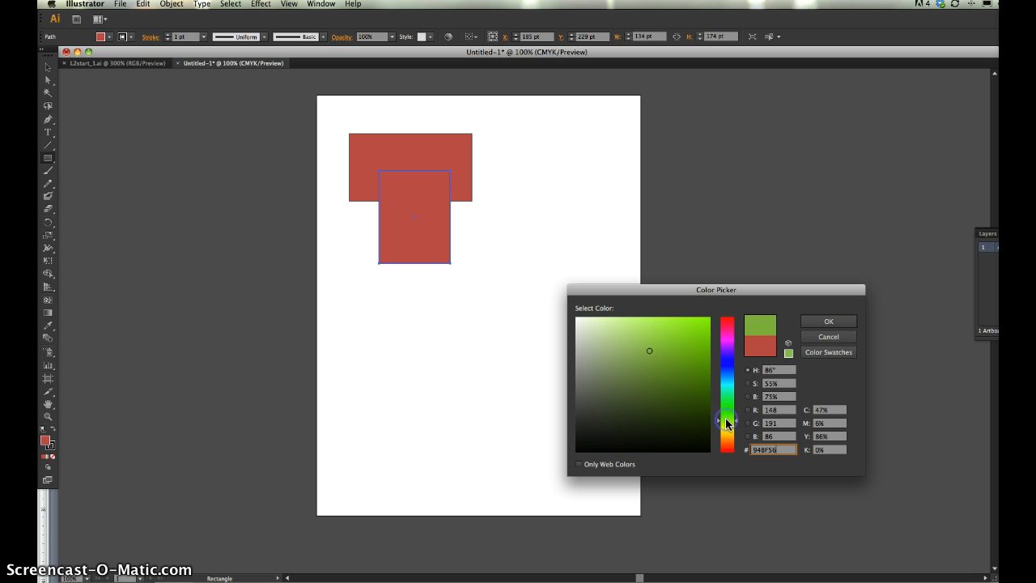
click(727, 353)
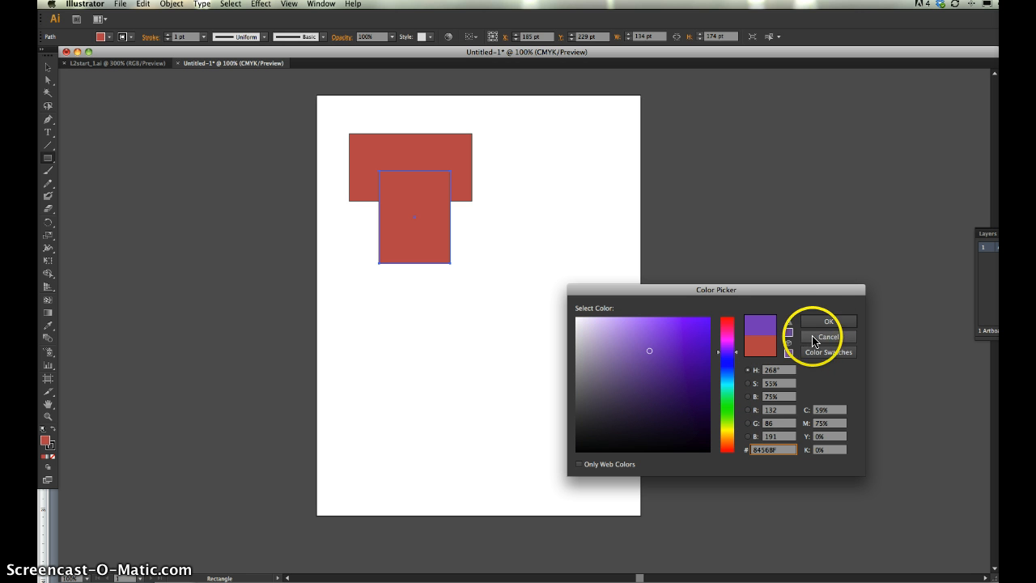
click(828, 321)
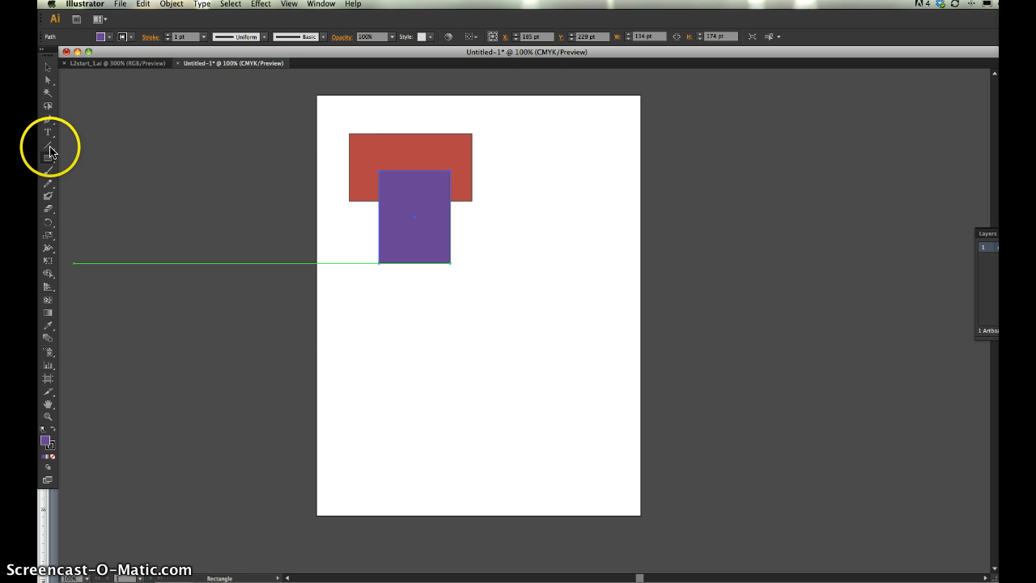
Step: Create a seven-pointed star with radii of 25 pt and 50 pt beside the purple rectangle
click(49, 159)
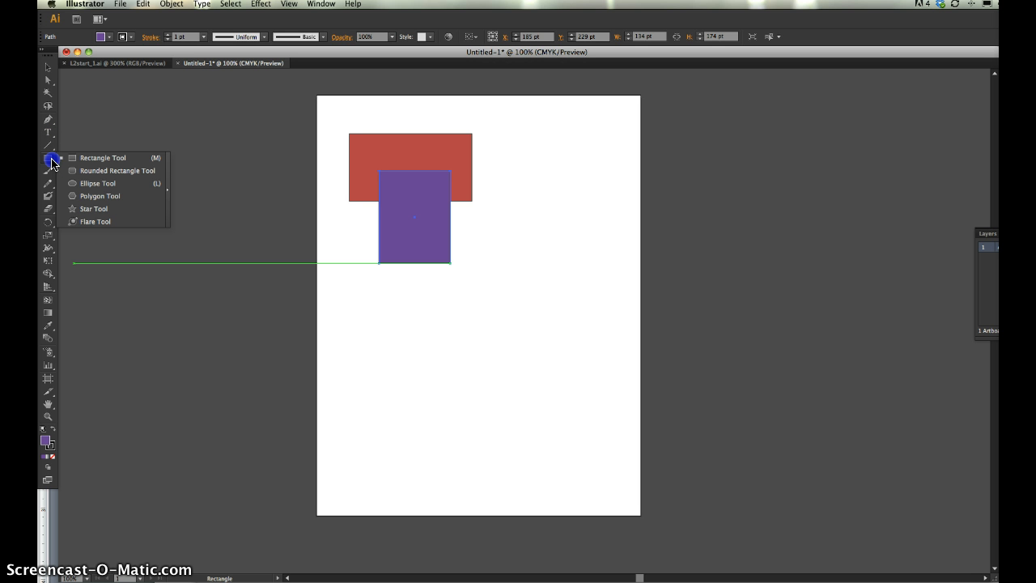
drag(52, 163, 83, 209)
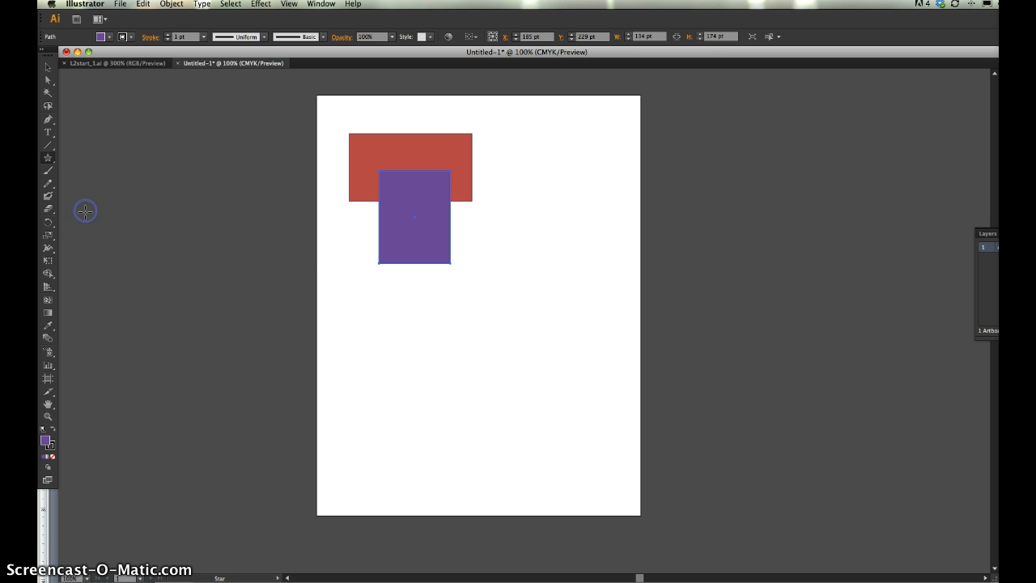
click(527, 283)
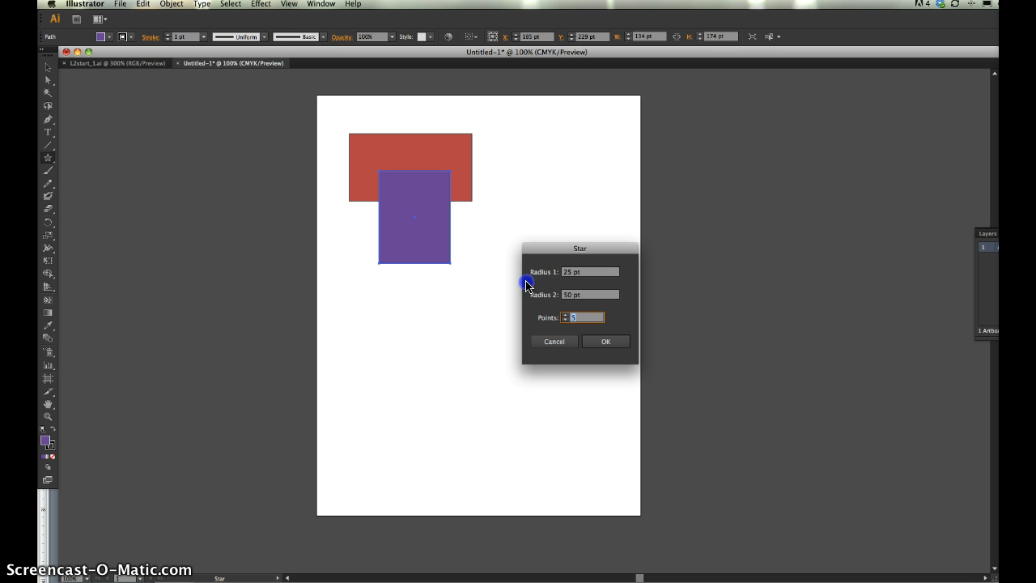
click(564, 321)
click(565, 314)
click(564, 314)
click(564, 314)
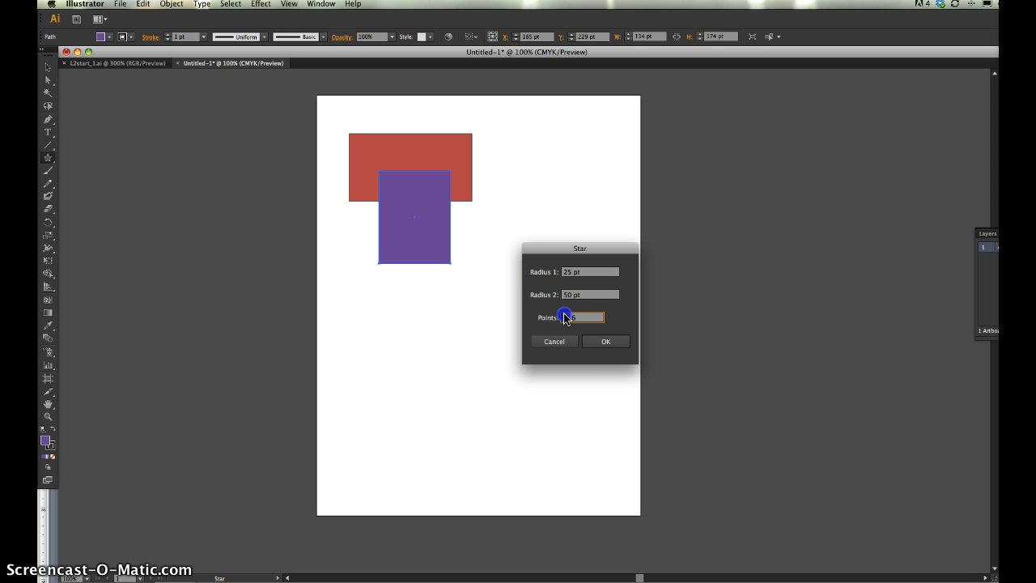
click(599, 343)
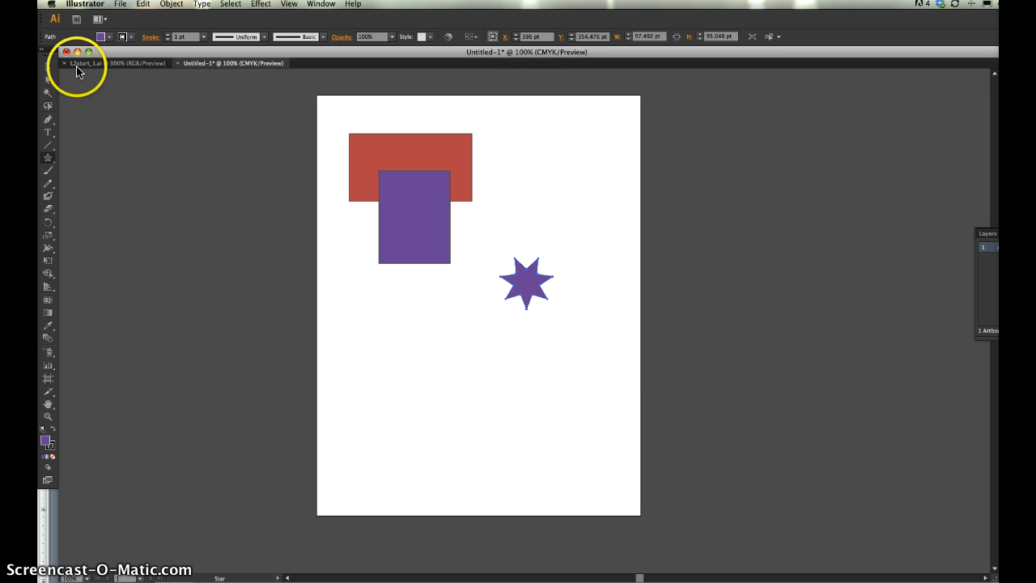
Step: Enlarge the star to about 160 by 156 pt and fill it with light yellow F4ED71
click(49, 71)
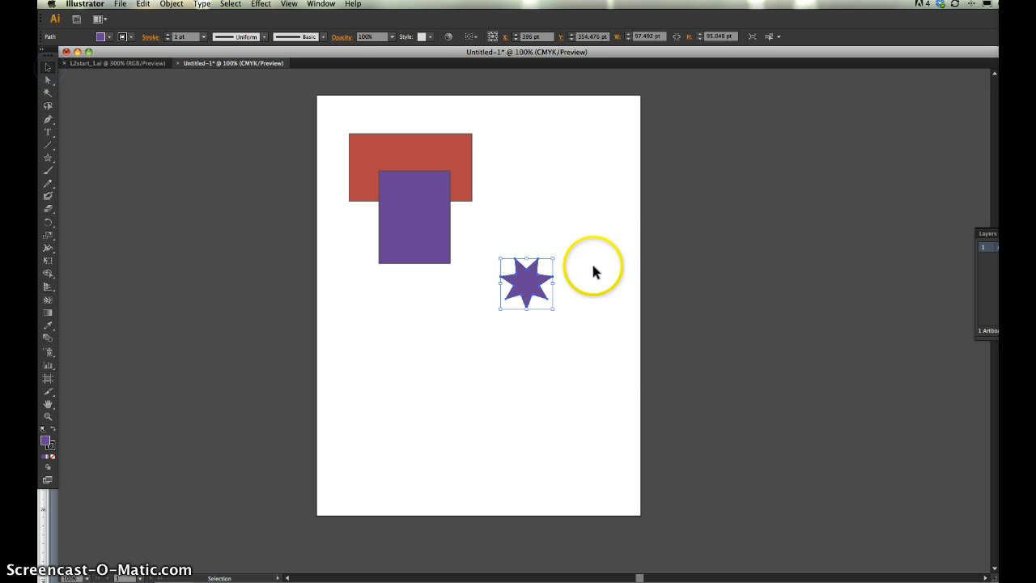
drag(500, 259, 467, 226)
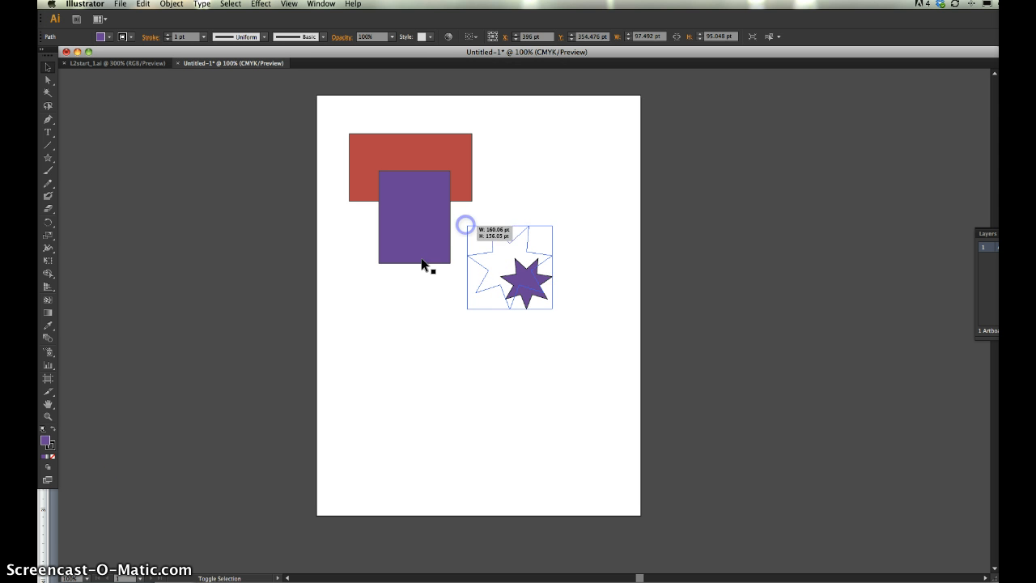
double_click(45, 442)
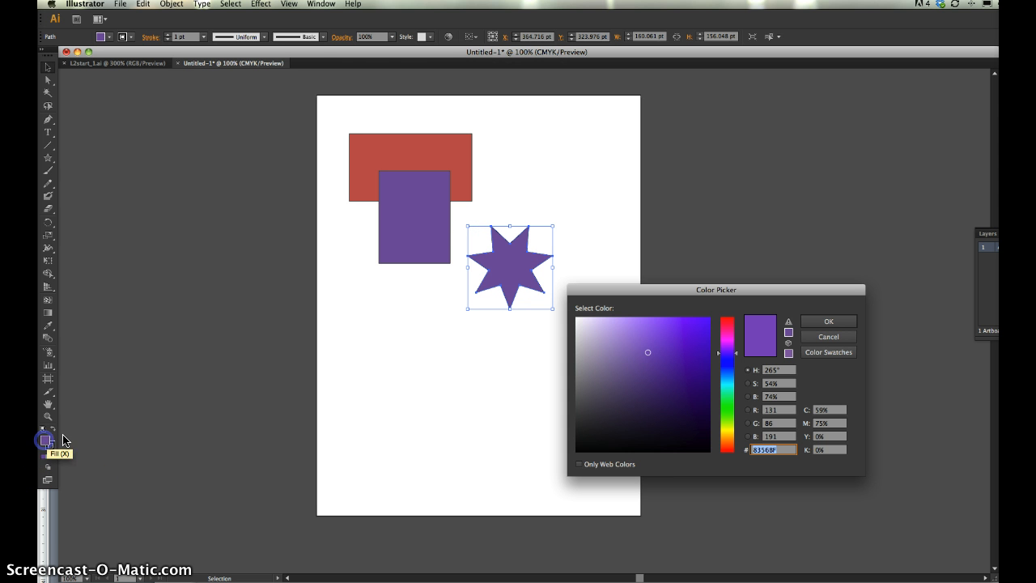
click(727, 431)
click(652, 348)
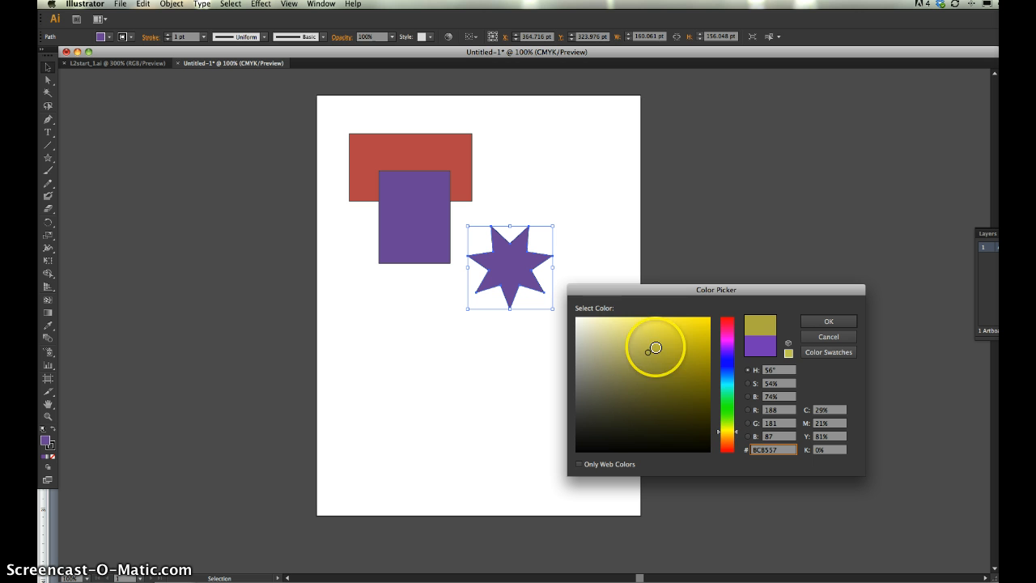
drag(624, 328, 672, 321)
click(731, 429)
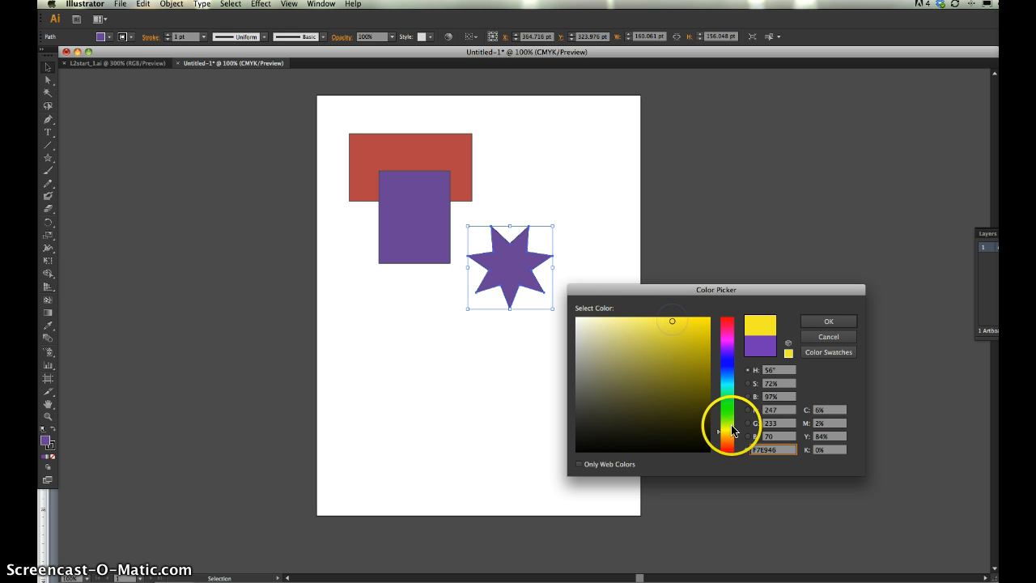
drag(735, 429, 735, 428)
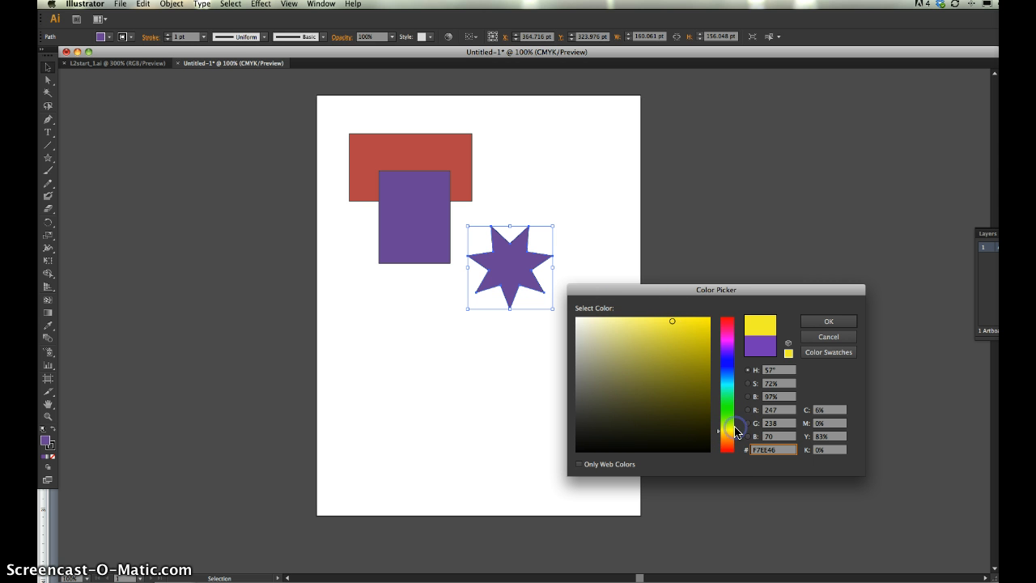
drag(672, 321, 648, 322)
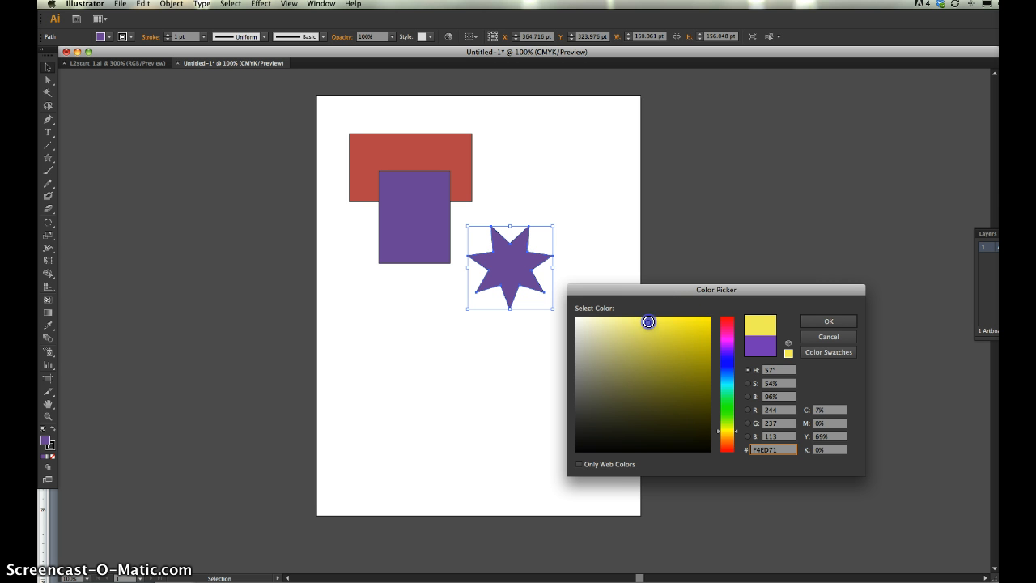
click(914, 323)
click(829, 321)
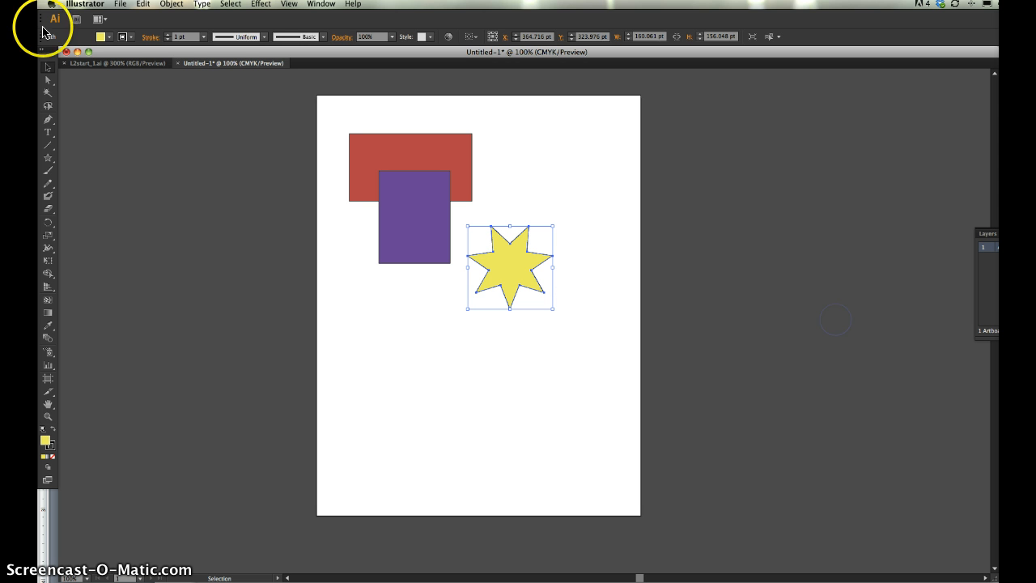
Step: Move the star over the purple rectangle's lower edge and resize that rectangle to about 189 by 157 pt
drag(500, 278, 405, 273)
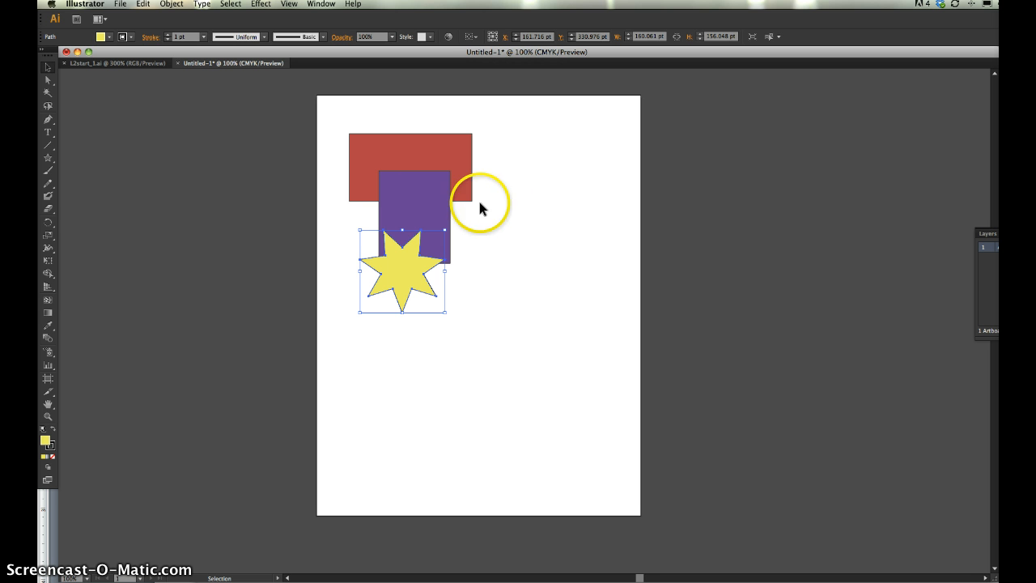
click(459, 157)
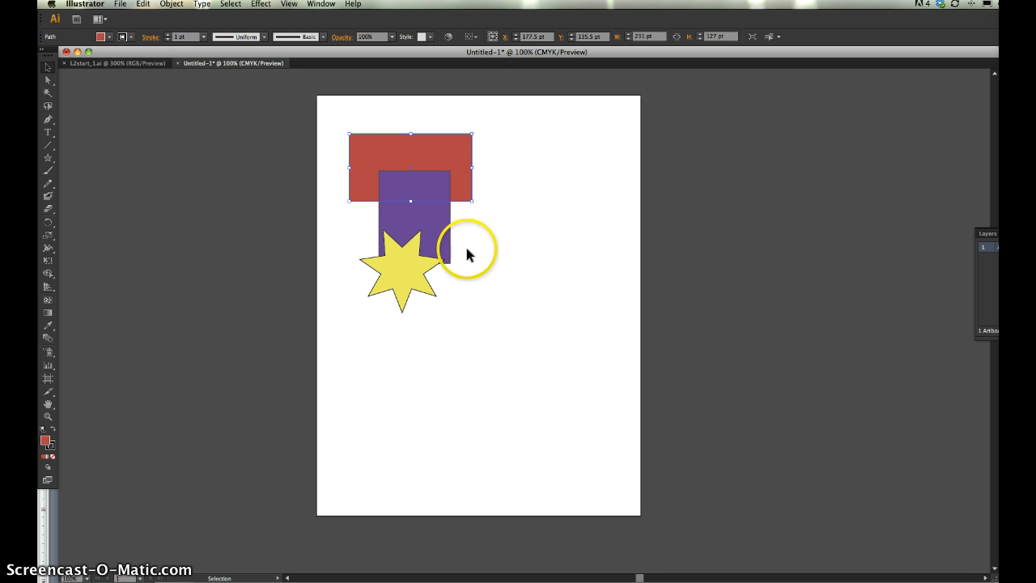
click(442, 232)
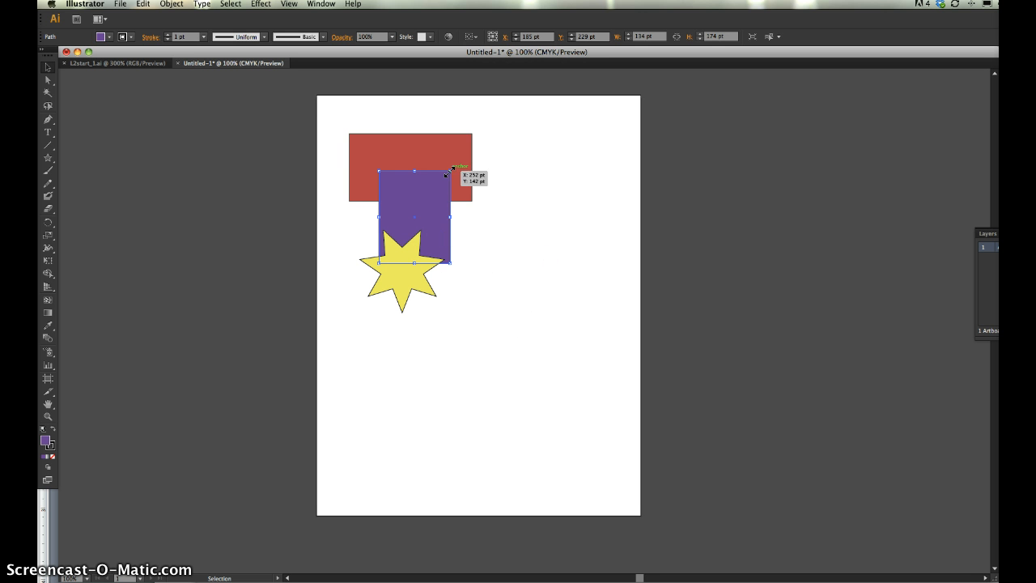
drag(450, 171, 489, 123)
drag(379, 123, 389, 180)
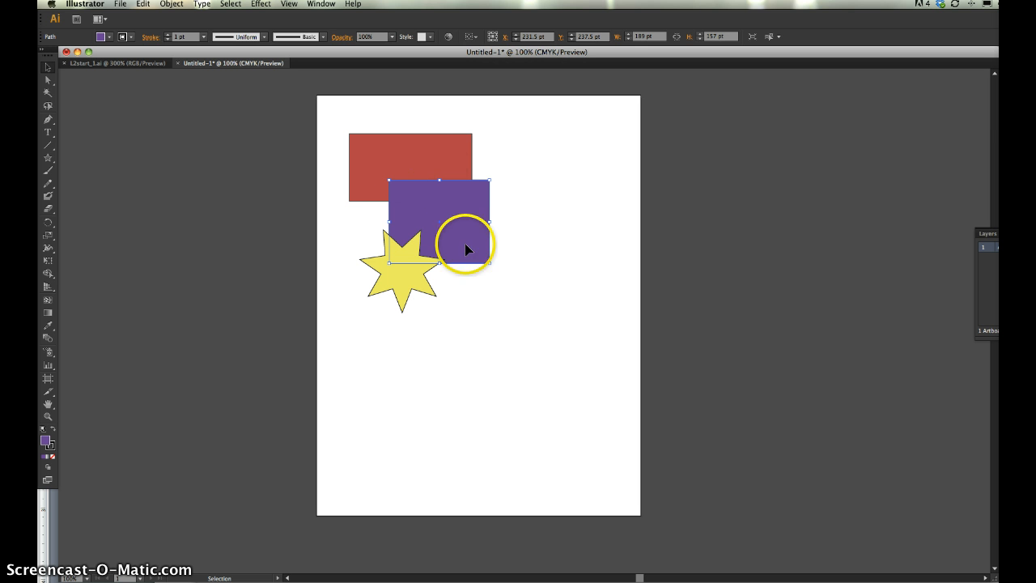
Step: Select the yellow star overlapping the purple rectangle
click(431, 159)
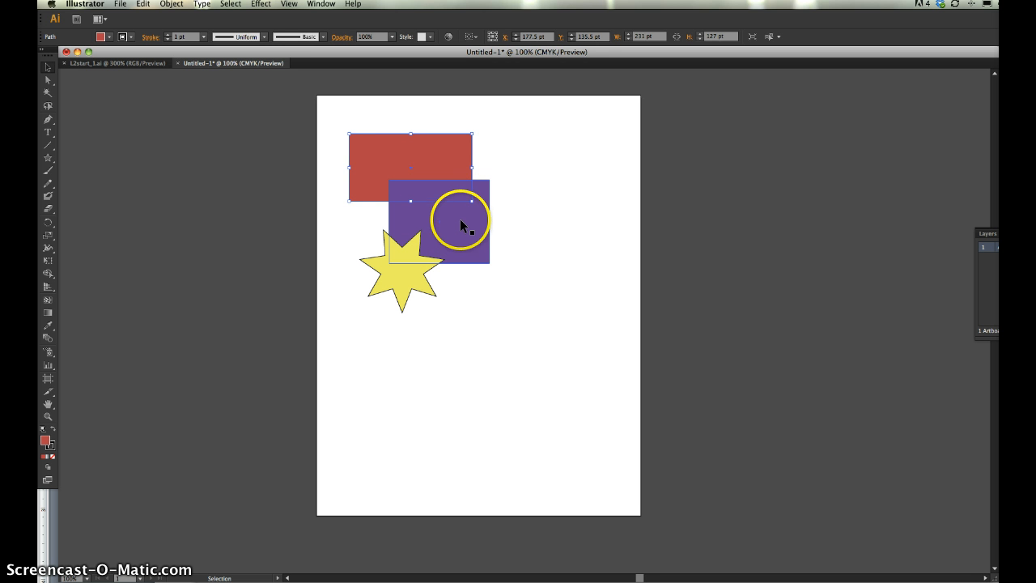
click(411, 274)
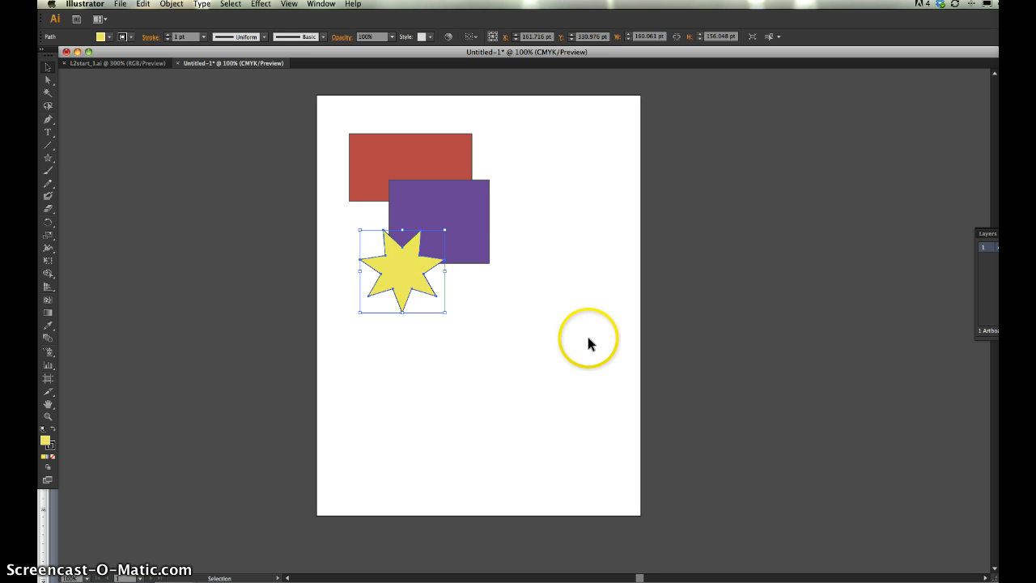